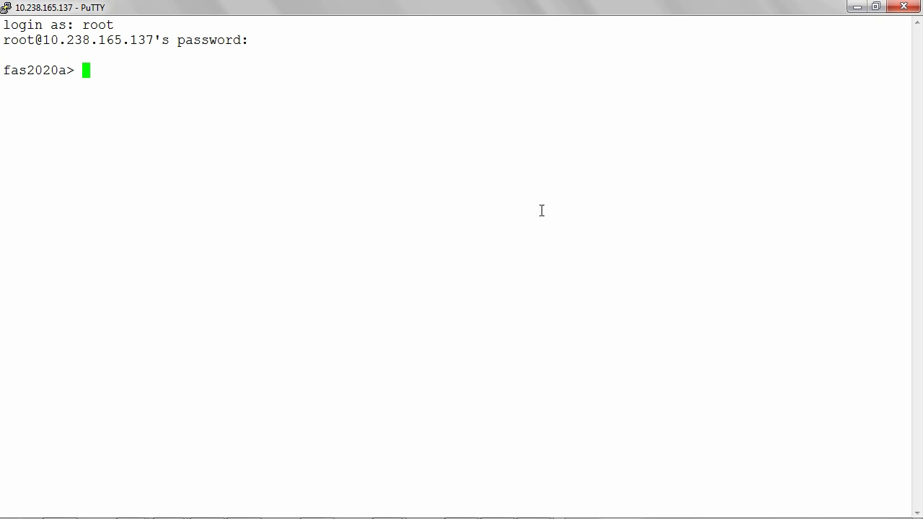
# Disable cluster failover on fas2020a by running cf disable.
pyautogui.write('cf disable')
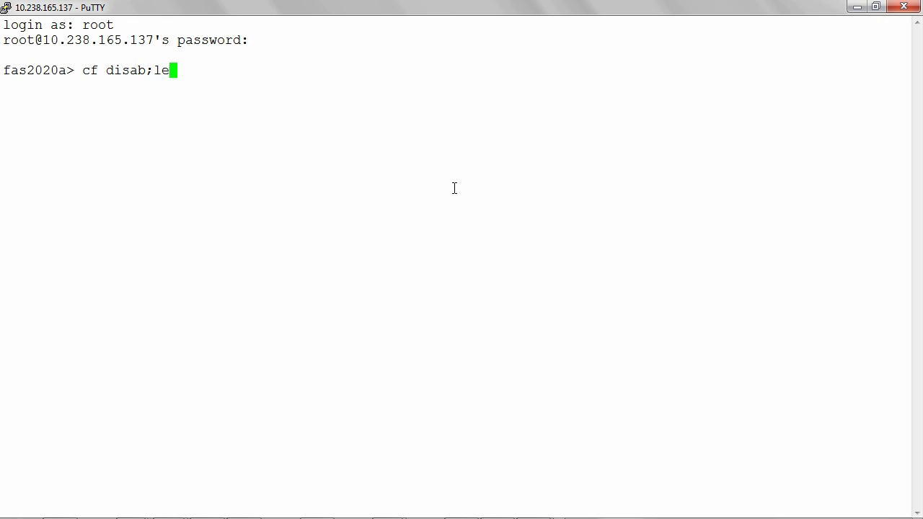
pyautogui.press('BackSpace')
pyautogui.press('BackSpace')
pyautogui.write('le')
pyautogui.press('Return')
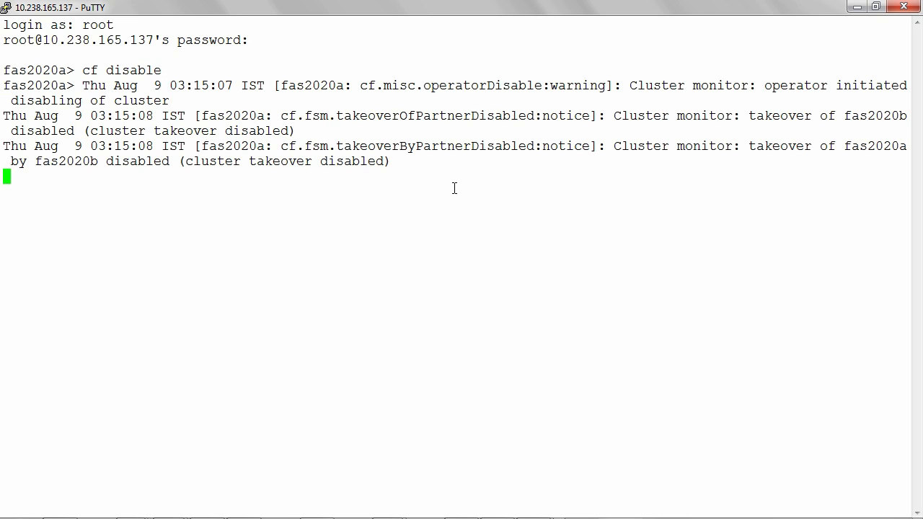
pyautogui.press('Return')
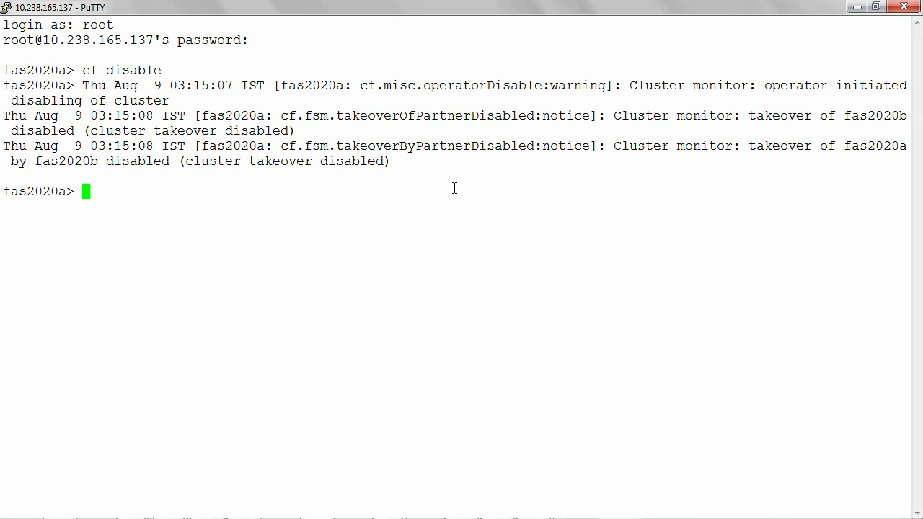
# Enter the cifs terminate command on fas2020a to shut down its CIFS service.
pyautogui.write('cifs termi')
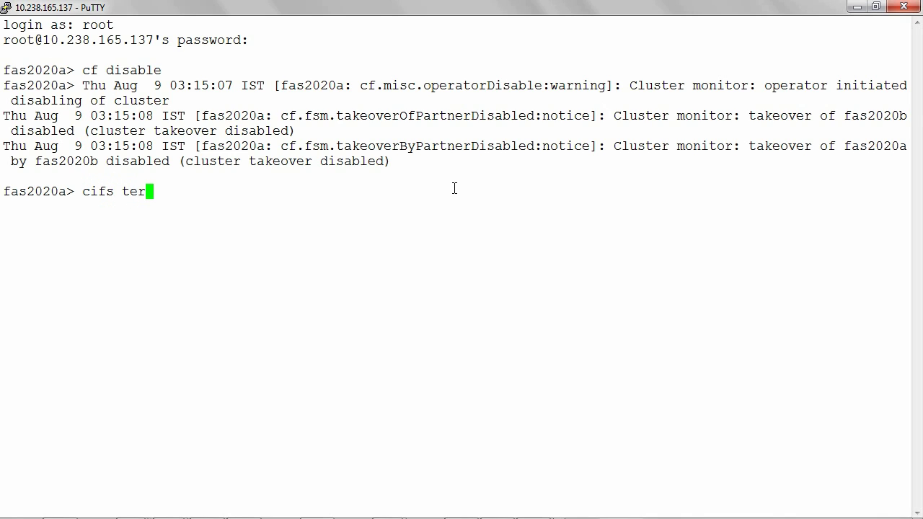
pyautogui.write('nate')
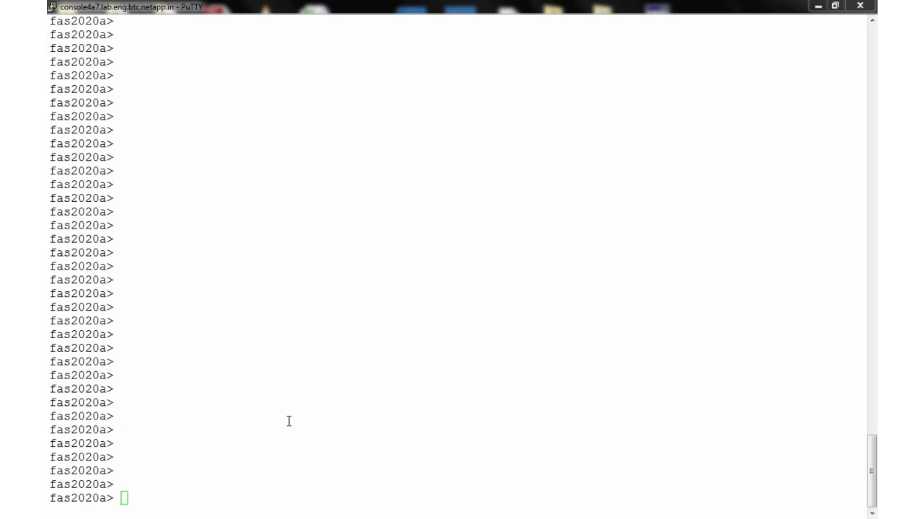
# In the fas2020a console session, issue halt and its variant without partner takeover, halt -f -t 0.
pyautogui.click(289, 421)
pyautogui.write('halt')
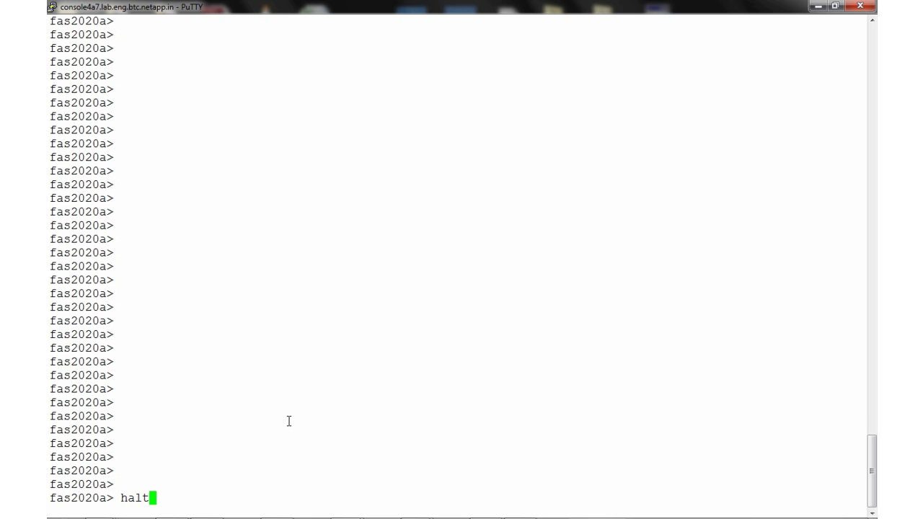
pyautogui.press('Return')
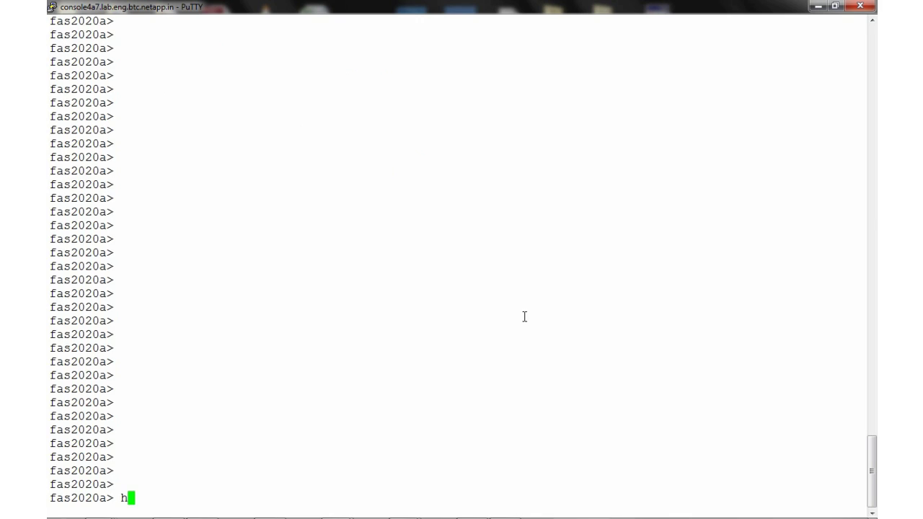
pyautogui.write('alt -f -t 0')
pyautogui.press('Return')
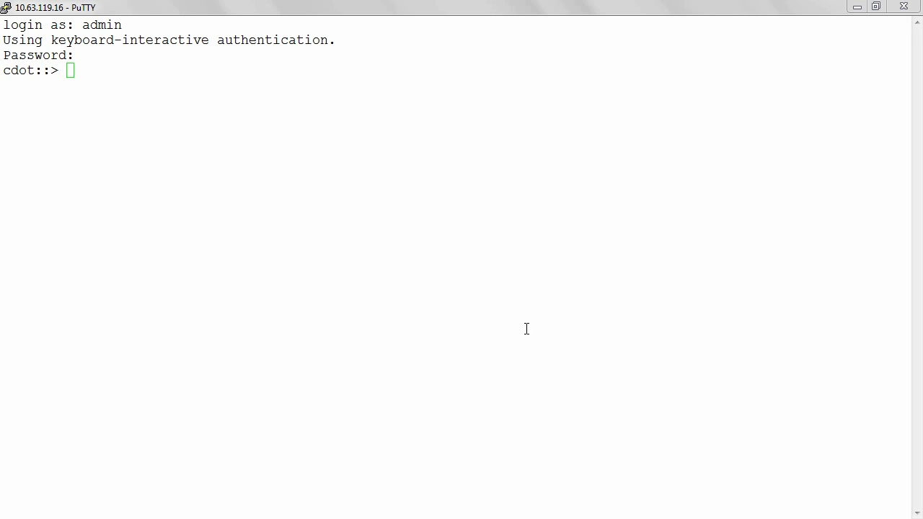
# In the cdot cluster session, run halt !local -inhibit-takeover true and answer y to the halt confirmation.
pyautogui.click(430, 245)
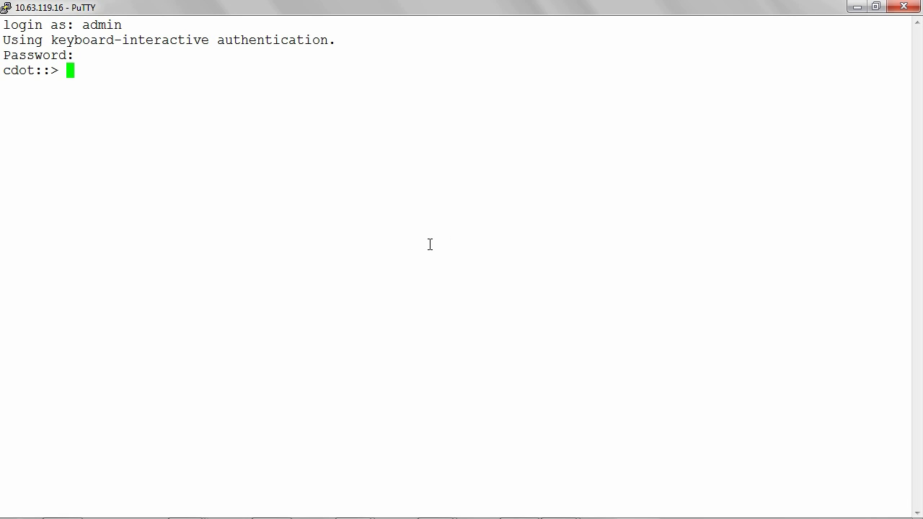
pyautogui.write('halt !loc')
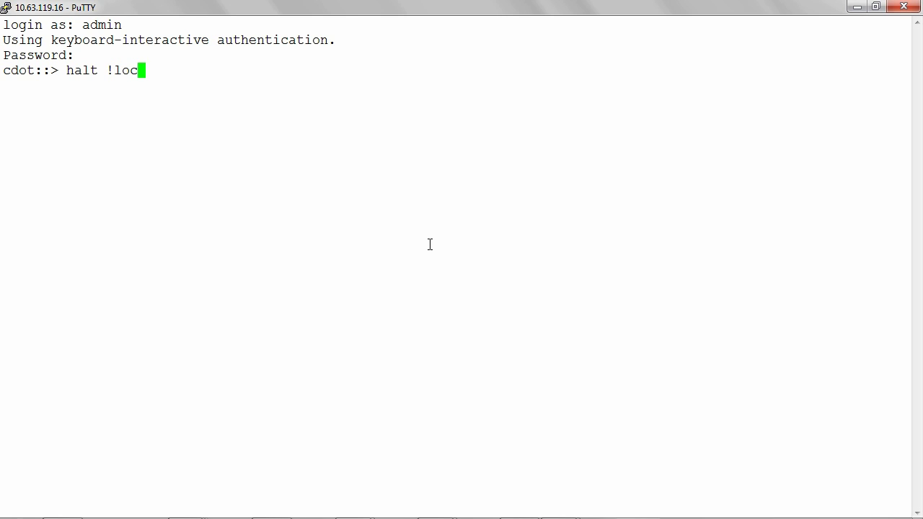
pyautogui.write('al ')
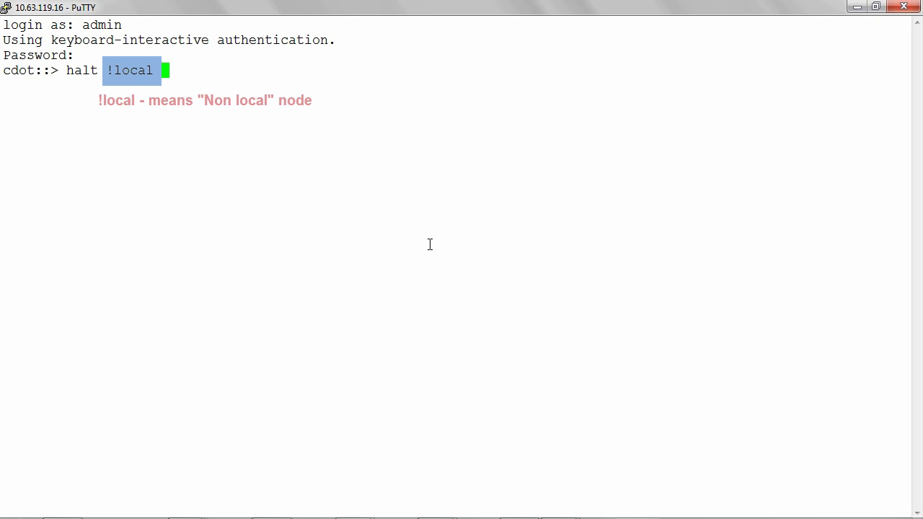
pyautogui.write('-inhibit-takeover ')
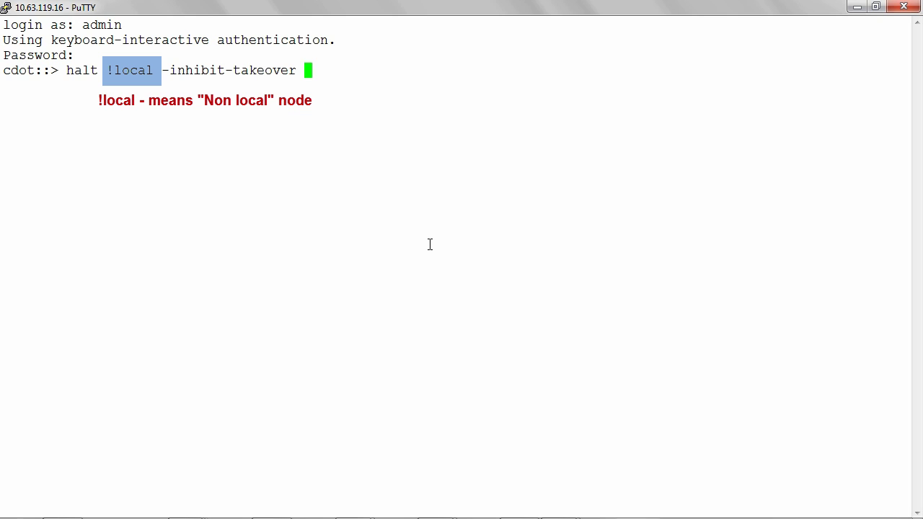
pyautogui.write('true')
pyautogui.press('Return')
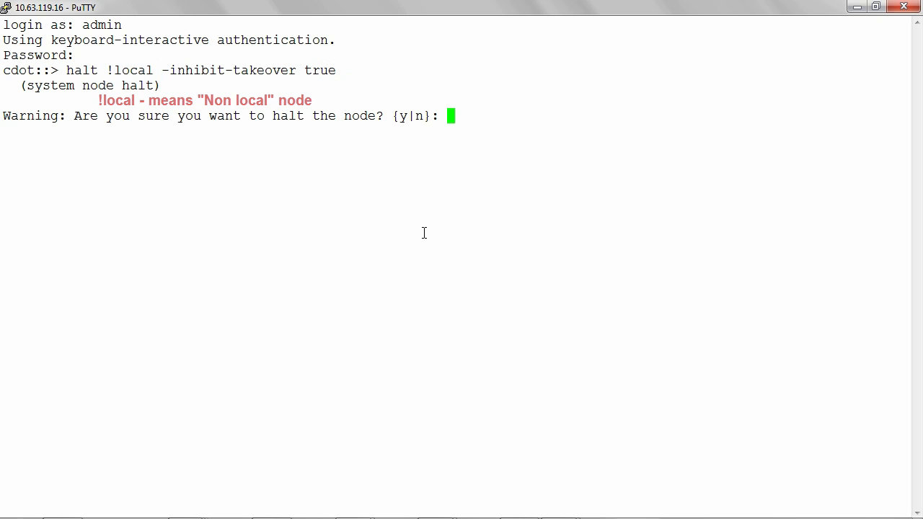
pyautogui.write('y')
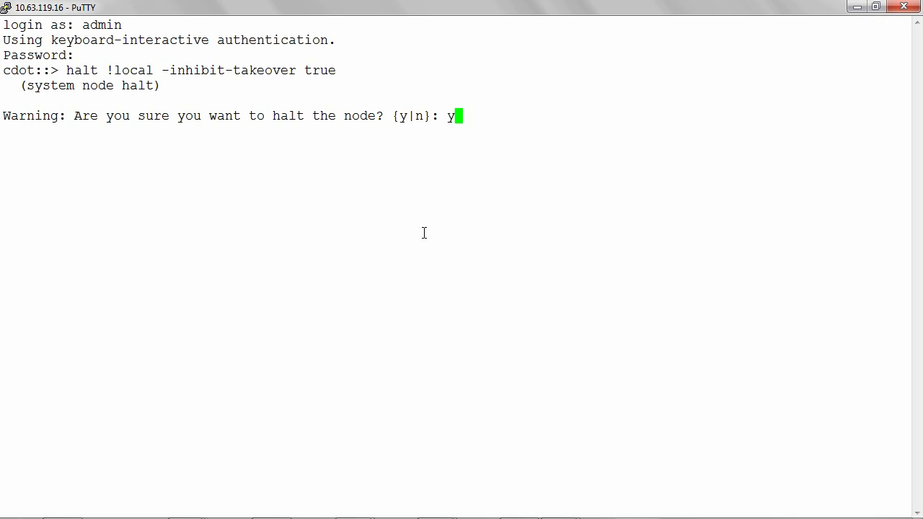
pyautogui.press('Return')
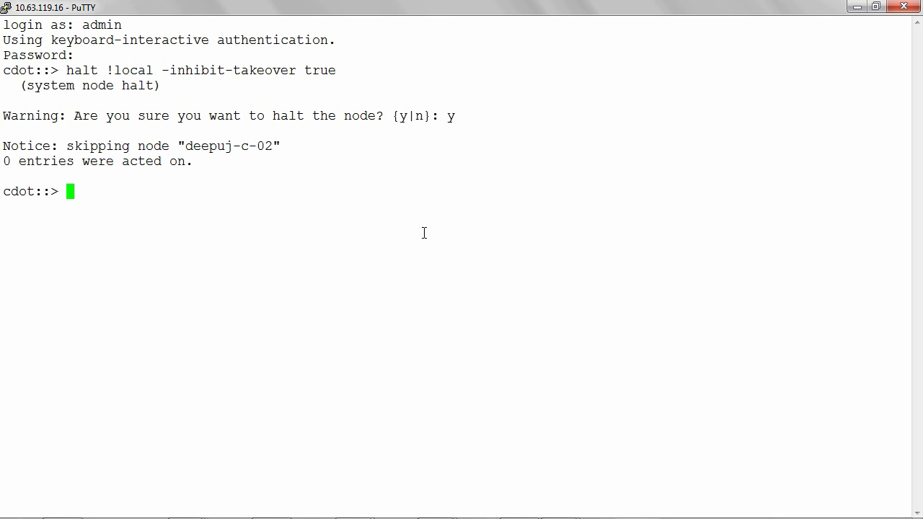
# List the cluster's nodes and their health with system node show.
pyautogui.write('system nod')
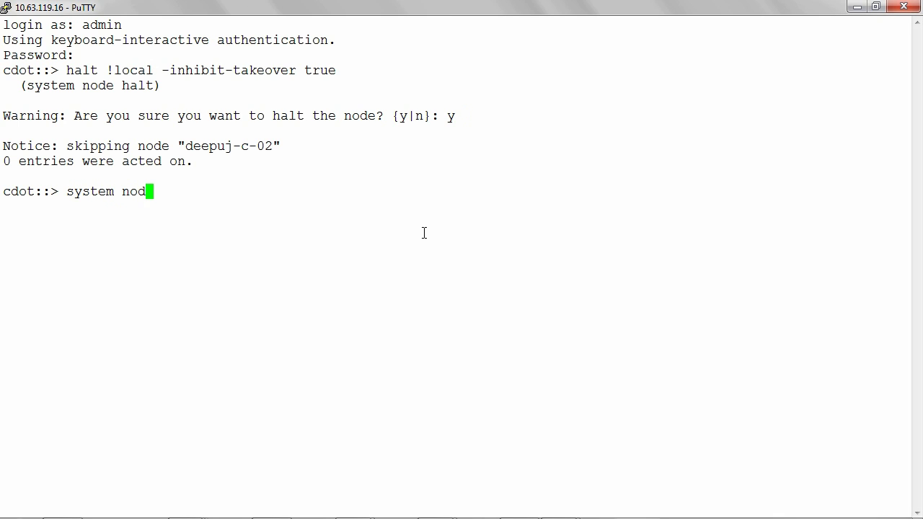
pyautogui.write('e show')
pyautogui.press('Return')
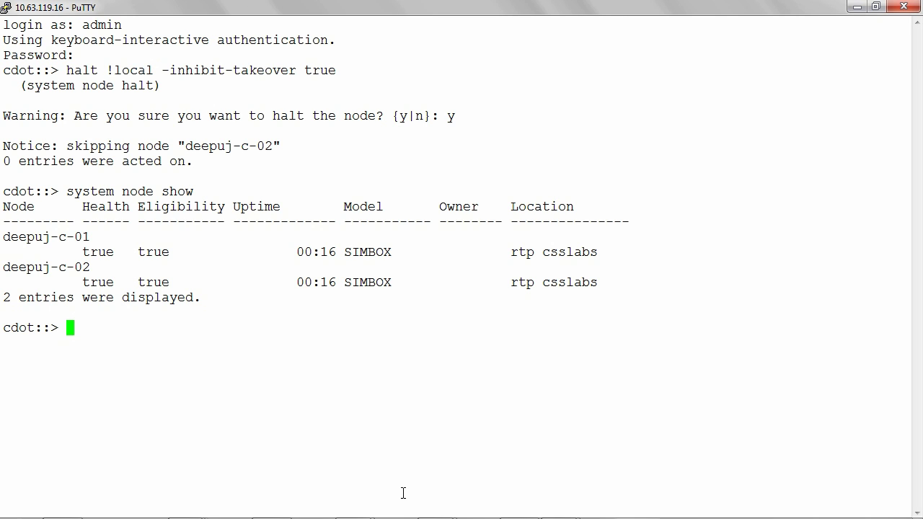
# Switch to the 10.238.165.137 PuTTY session and re-enable cluster failover on ControllerA with cf enable.
pyautogui.click(354, 507)
pyautogui.click(285, 445)
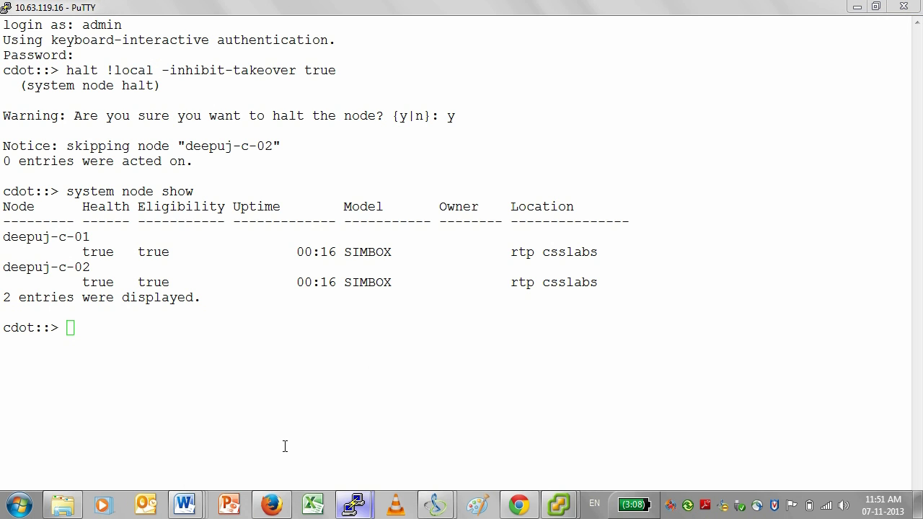
pyautogui.press('Return')
pyautogui.press('Return')
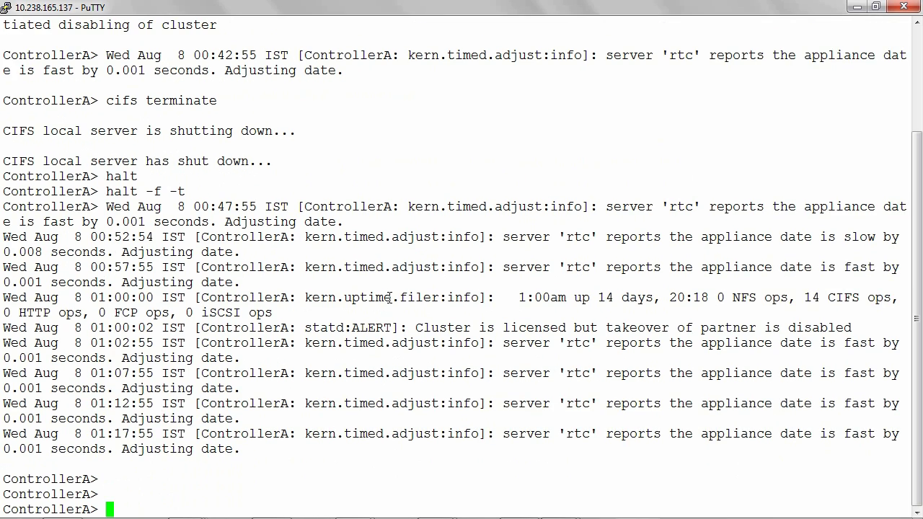
pyautogui.write('cf enable')
pyautogui.press('Return')
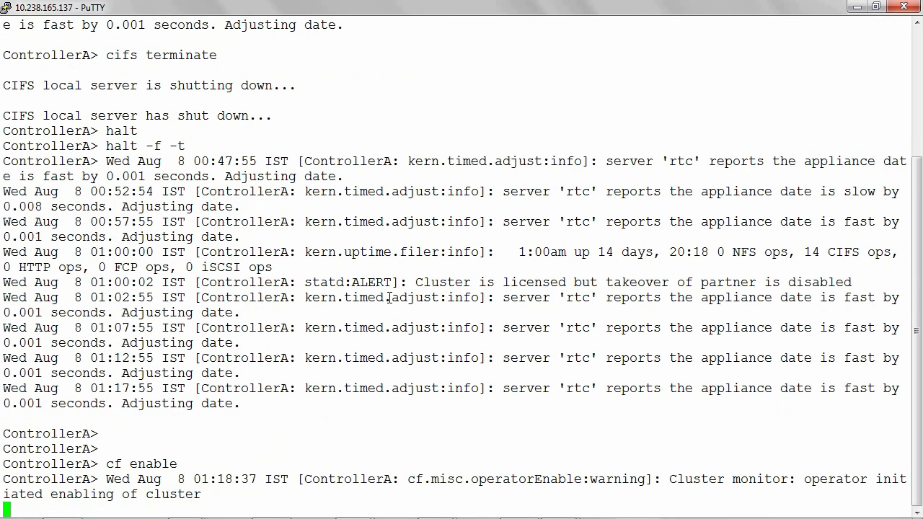
# Check ControllerA's cluster failover state with cf status.
pyautogui.write('cf stat')
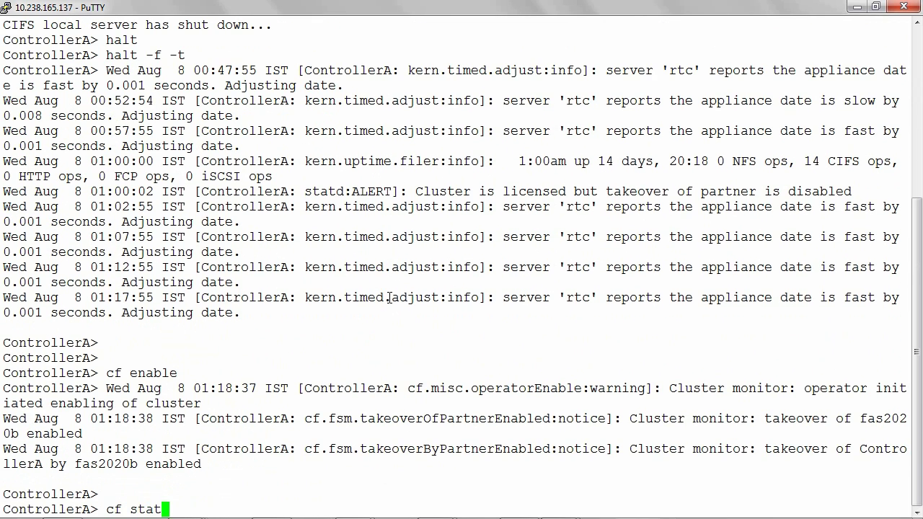
pyautogui.write('us')
pyautogui.press('Return')
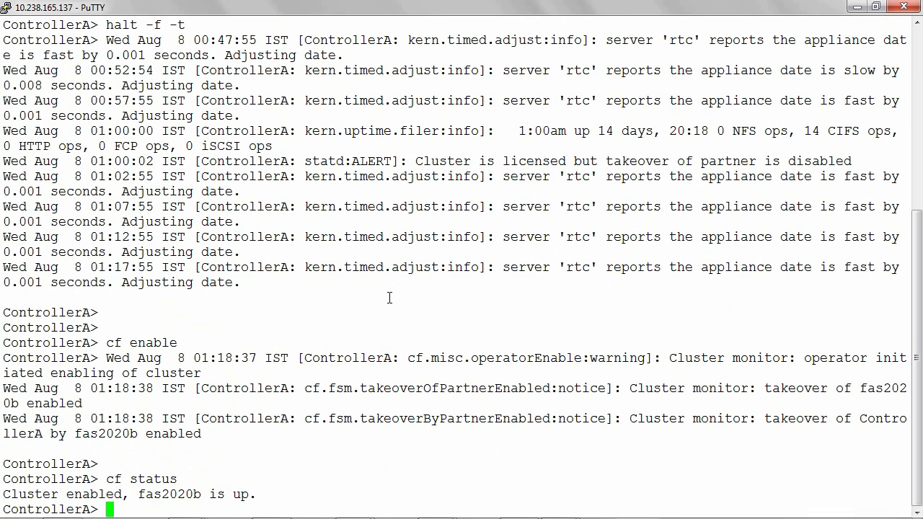